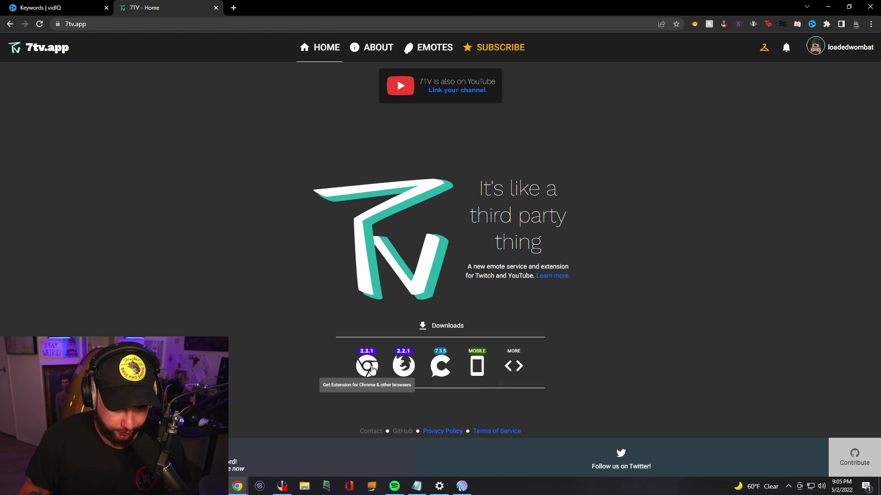
Check the installed 7TV extension's Web Store page, close it, and open 7TV's Emotes directory
click(372, 369)
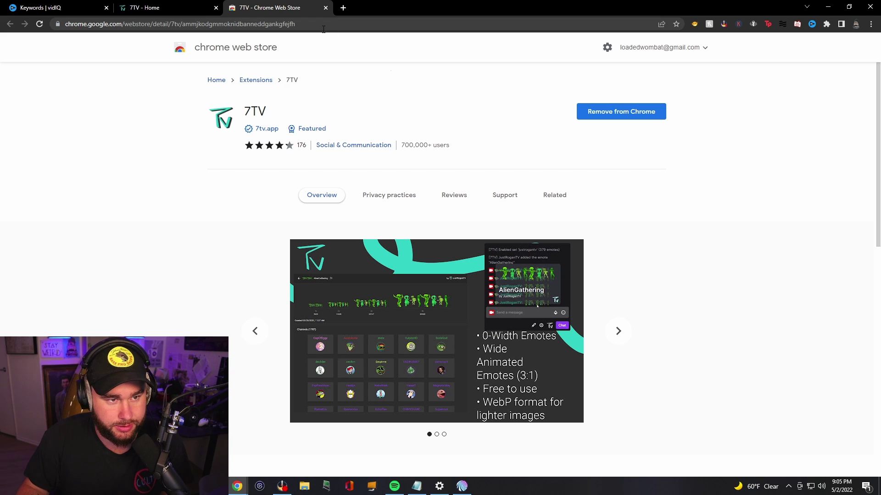
click(326, 8)
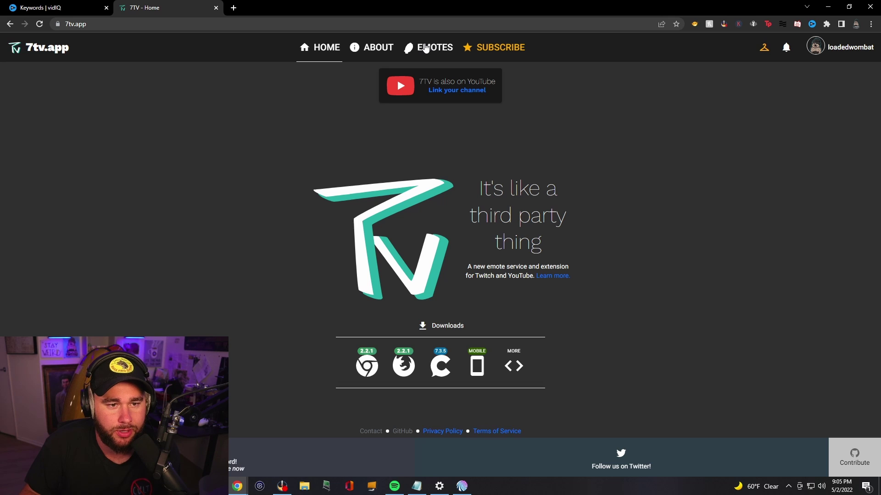
click(426, 48)
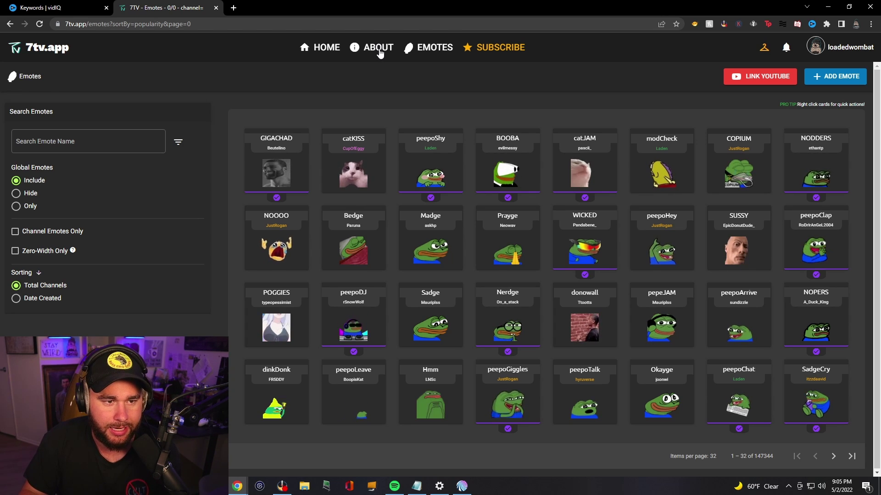
click(379, 49)
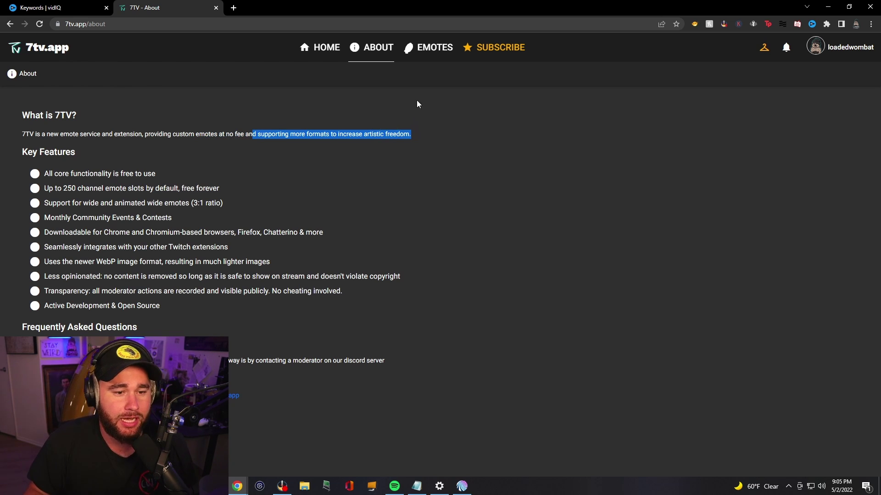
click(434, 54)
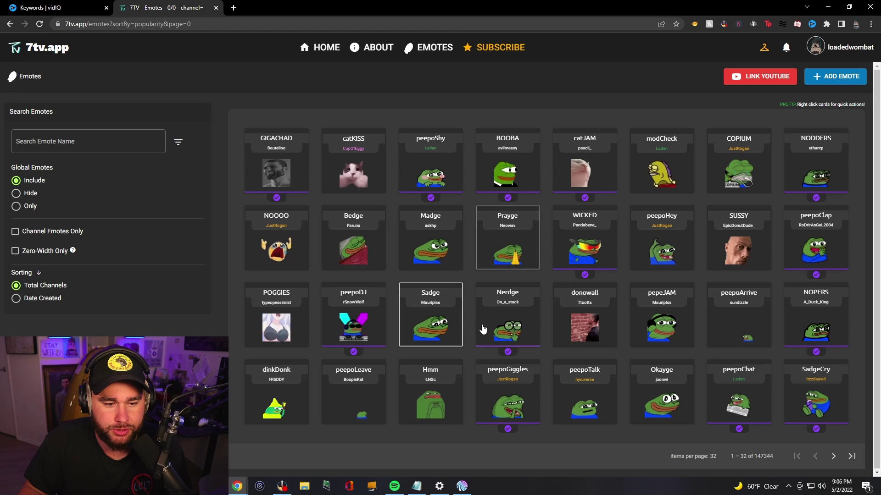
Bring up quick-action menus for the Madge and Bedge emotes, then dismiss them
right_click(433, 236)
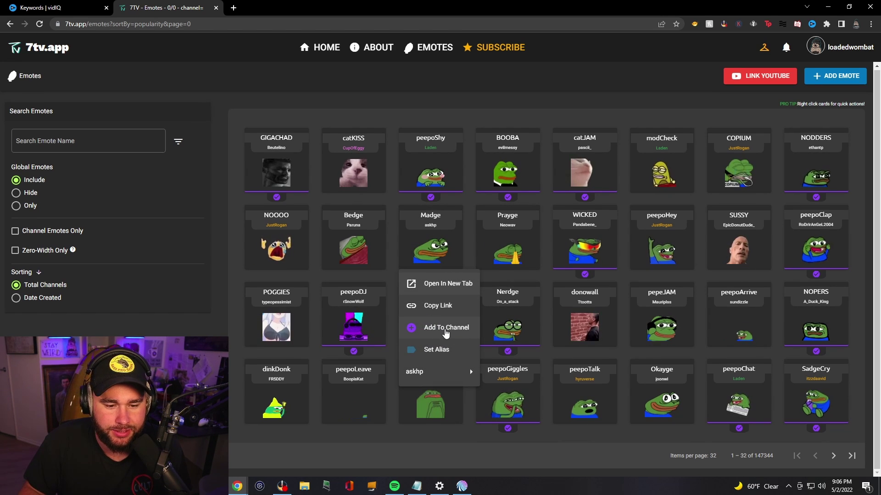
click(431, 216)
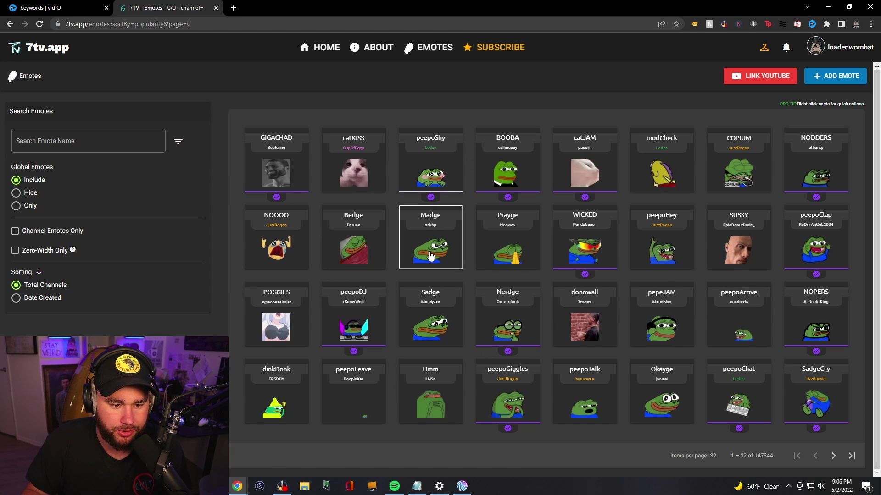
right_click(366, 254)
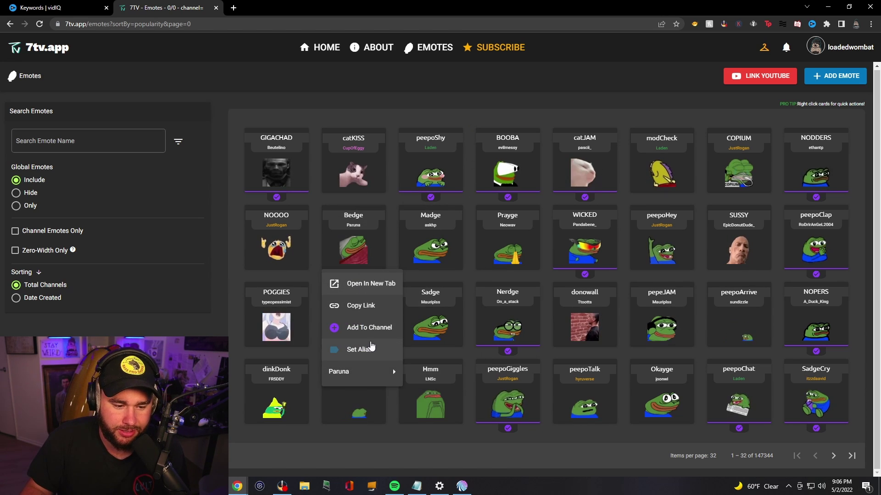
right_click(457, 239)
click(681, 114)
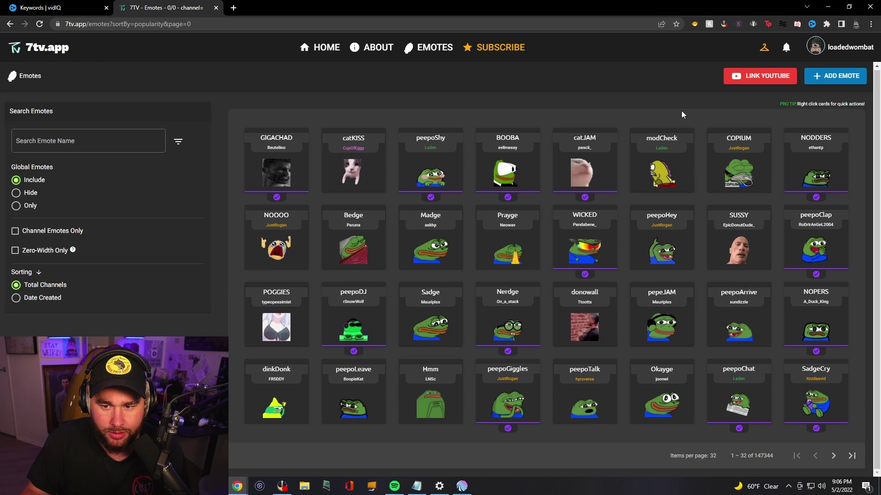
Advance the emote directory two pages to emotes 65–96, then open the Upload Emote form
click(833, 457)
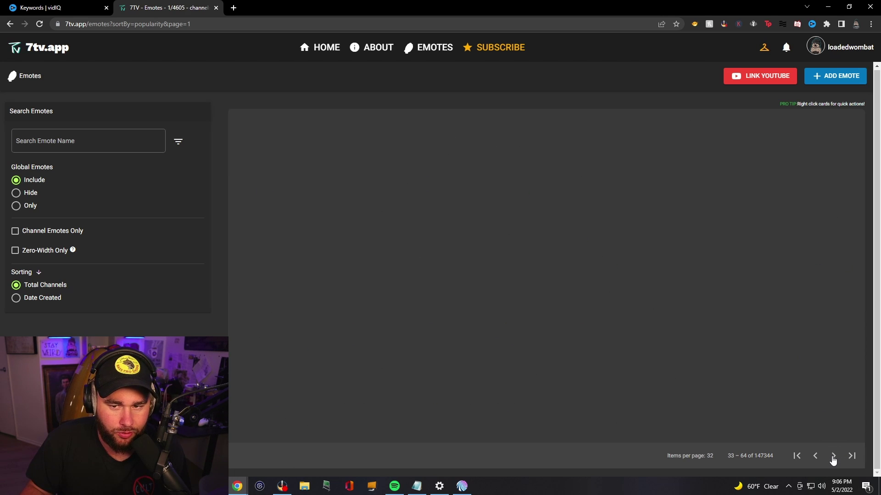
click(833, 456)
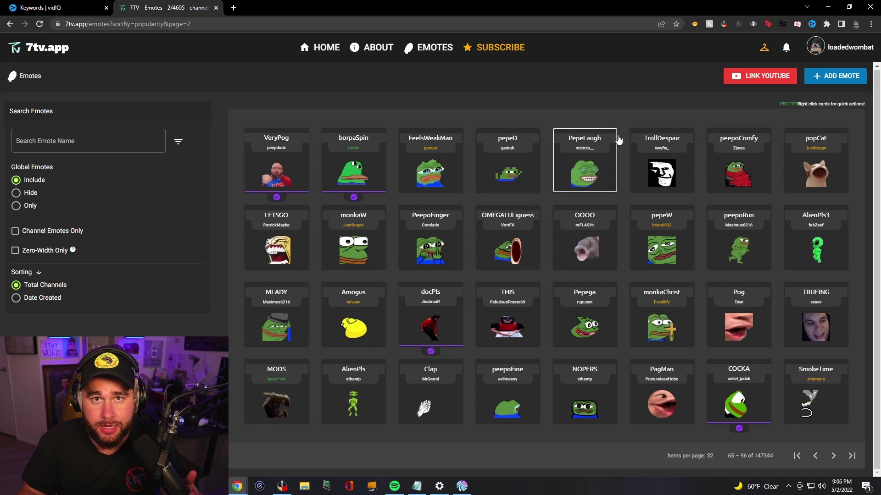
click(846, 78)
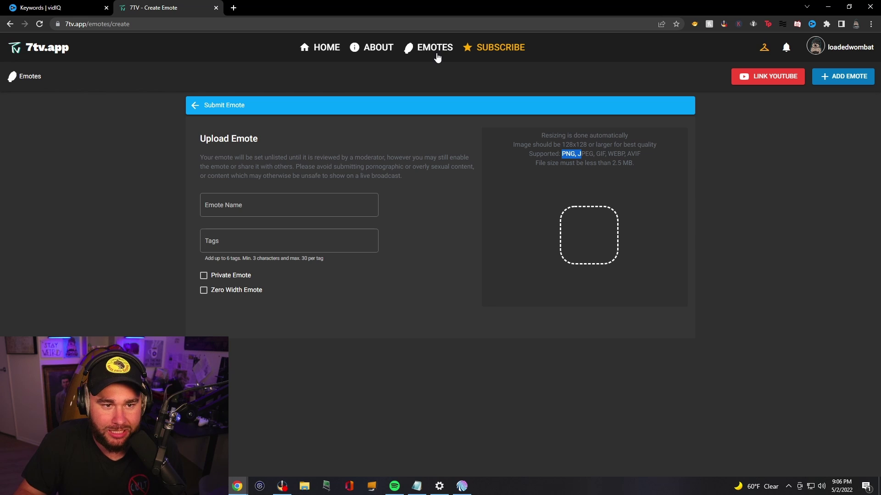
Scroll through the 7TV subscriber perks list, then return to the Emotes directory's first page
click(490, 48)
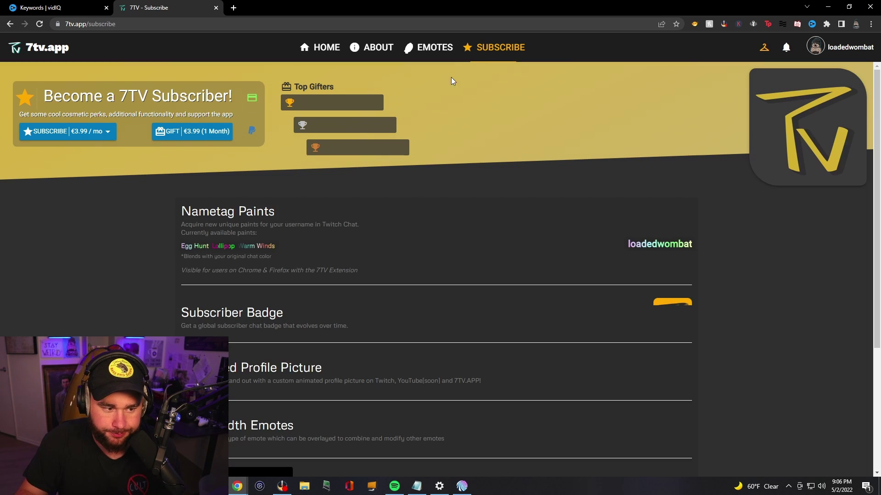
scroll(335, 156, down, 3)
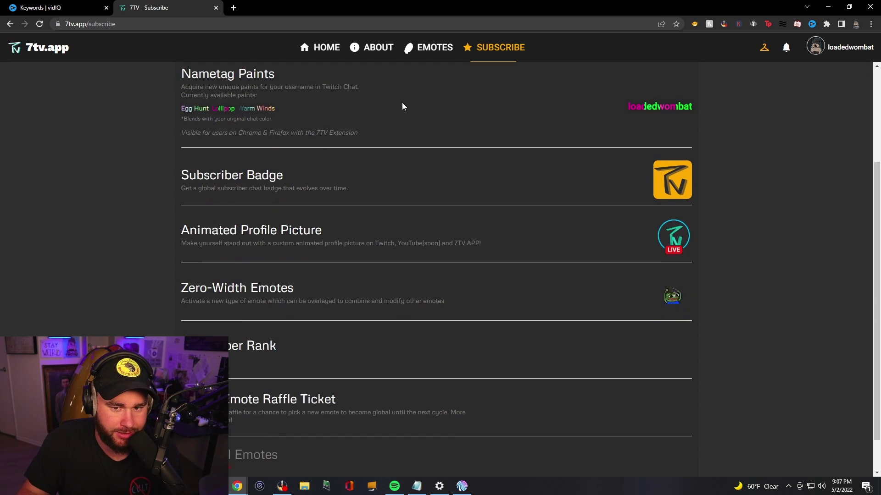
scroll(402, 103, down, 1)
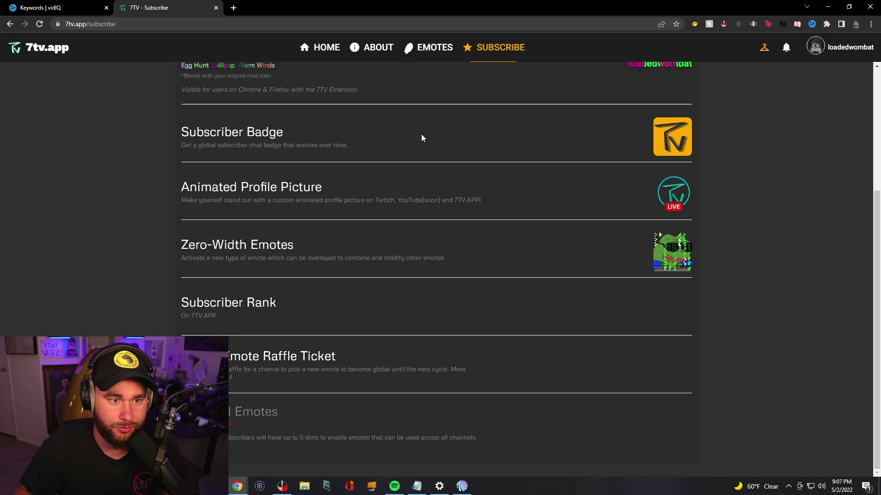
click(426, 55)
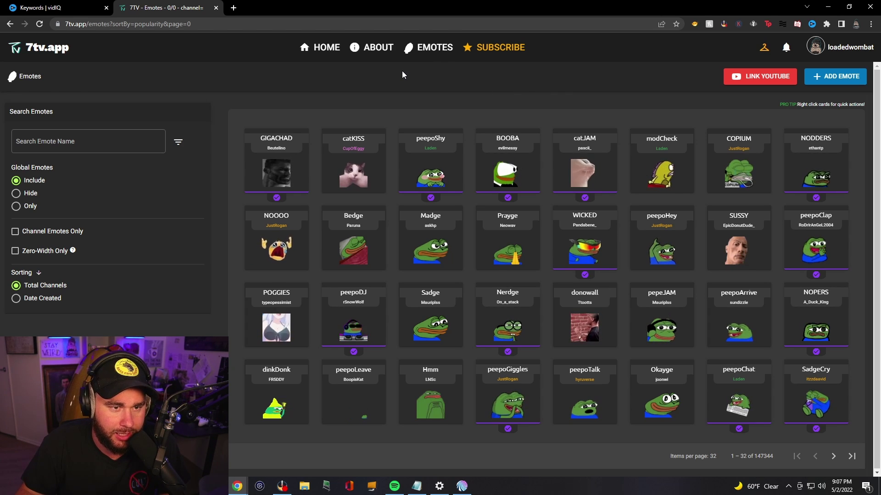
Open your 7TV channel profile, start Add Editor, and review its 40 enabled emotes and activity log
click(816, 46)
click(821, 76)
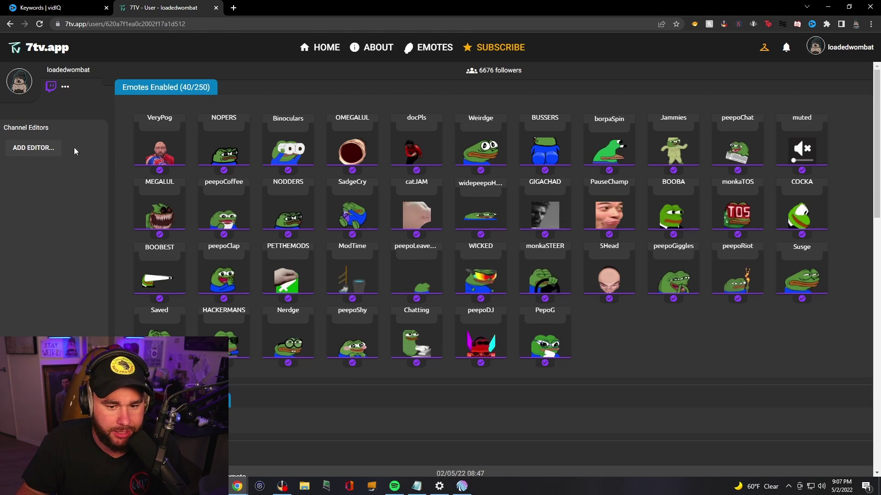
click(30, 148)
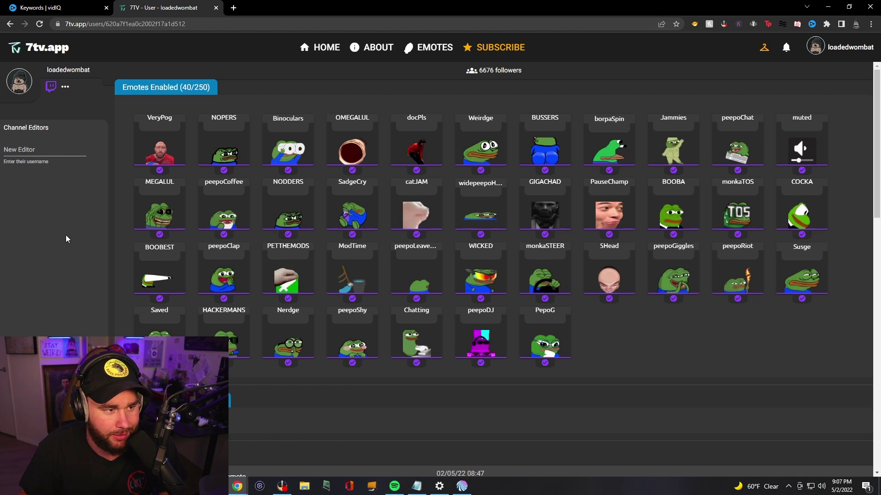
scroll(125, 255, down, 2)
scroll(286, 299, down, 2)
scroll(350, 265, up, 2)
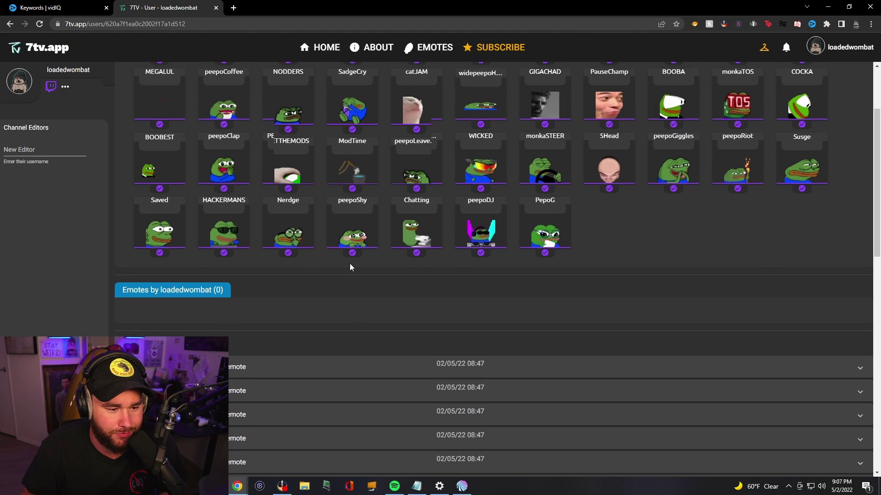
scroll(380, 243, down, 6)
scroll(409, 360, down, 1)
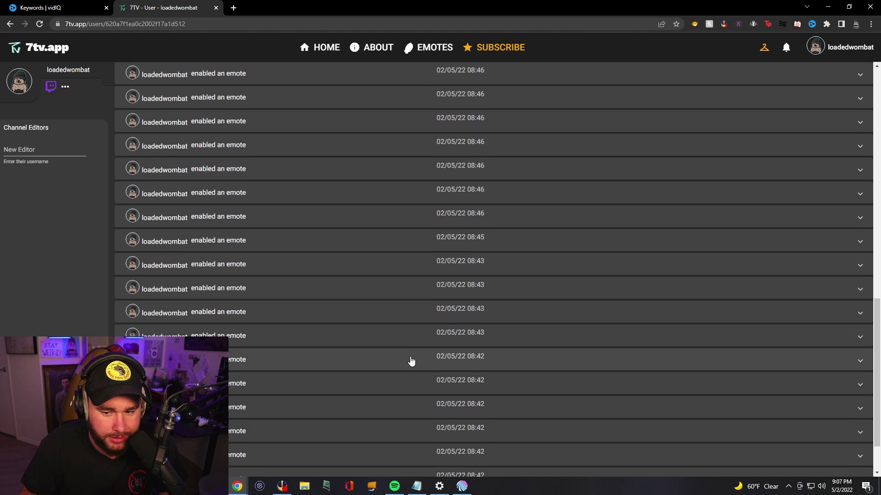
scroll(372, 341, up, 10)
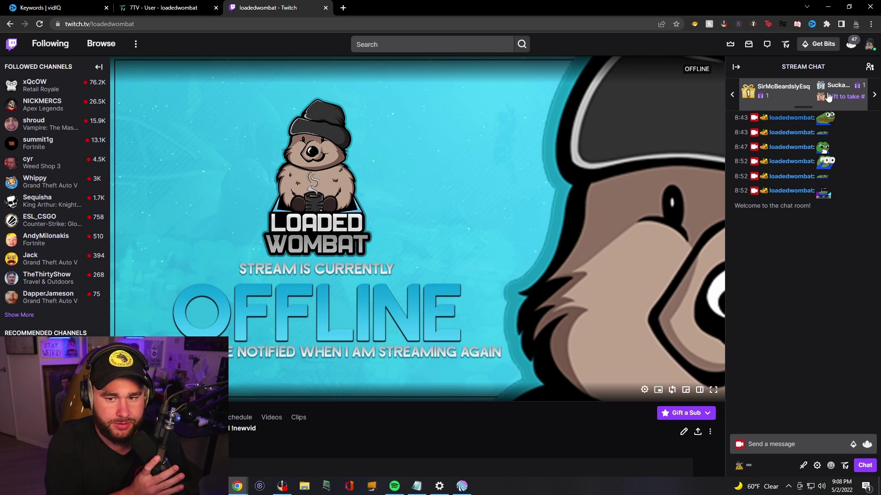
Browse the chat's 7TV emote picker across its emote sets, then close it
click(844, 468)
scroll(820, 394, down, 2)
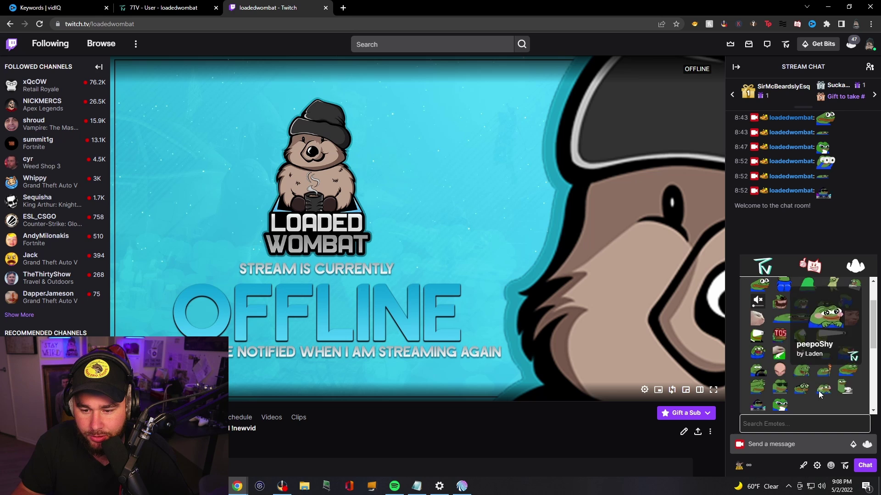
scroll(791, 361, up, 3)
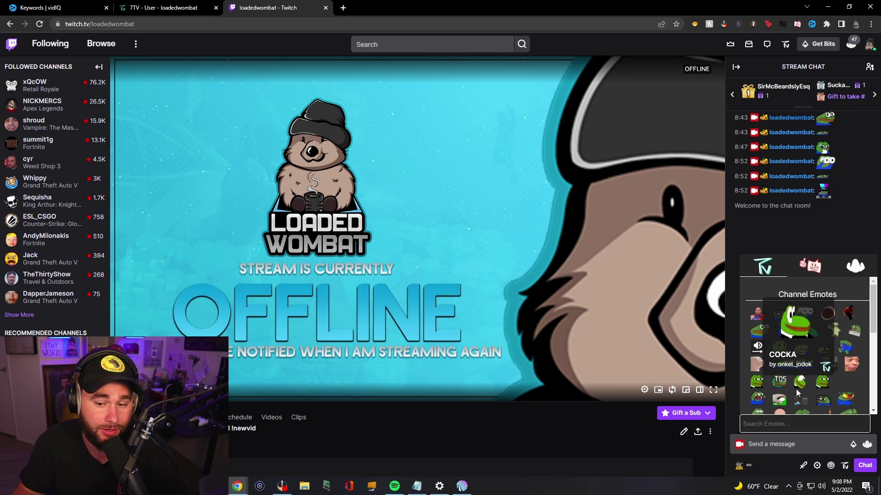
click(818, 268)
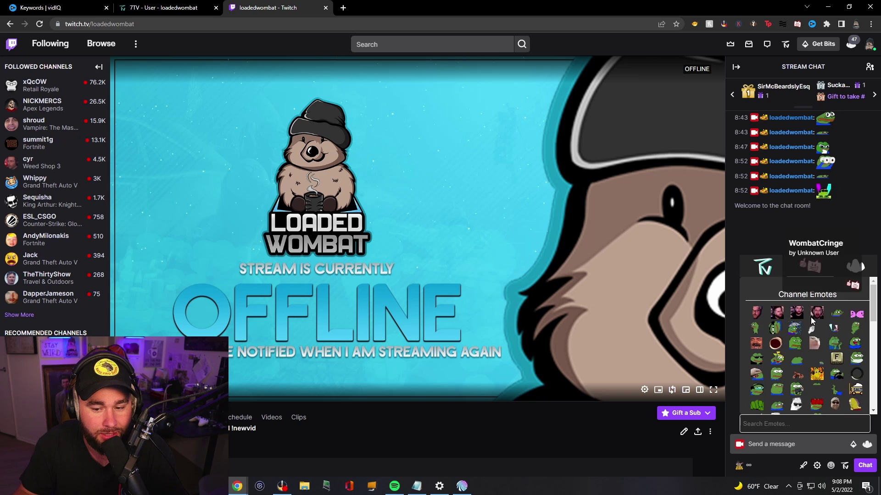
scroll(796, 322, down, 3)
scroll(795, 321, down, 2)
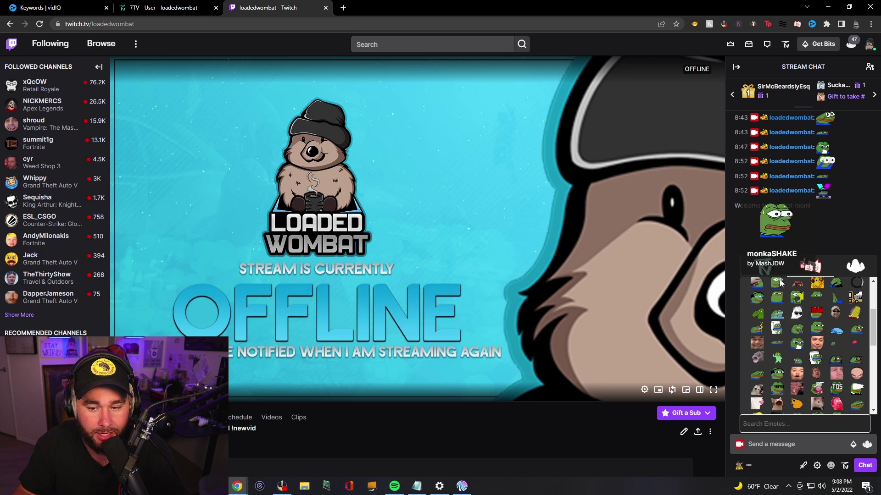
click(764, 271)
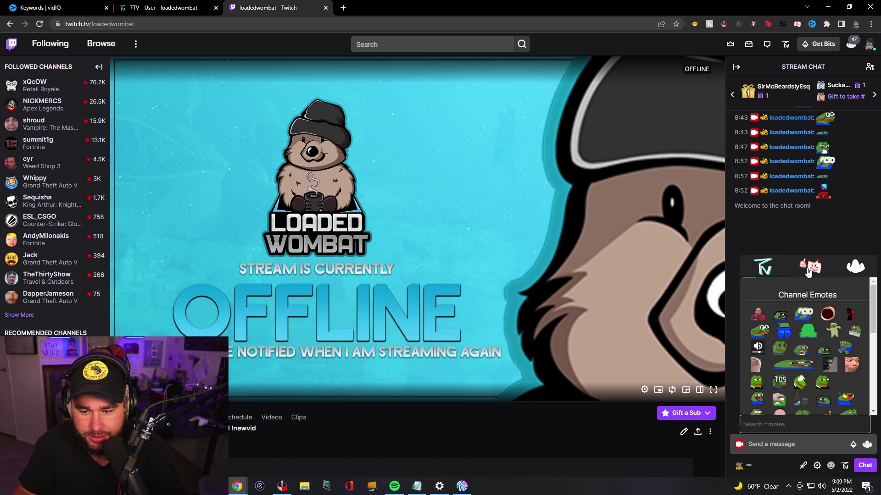
scroll(816, 334, down, 2)
scroll(827, 370, up, 2)
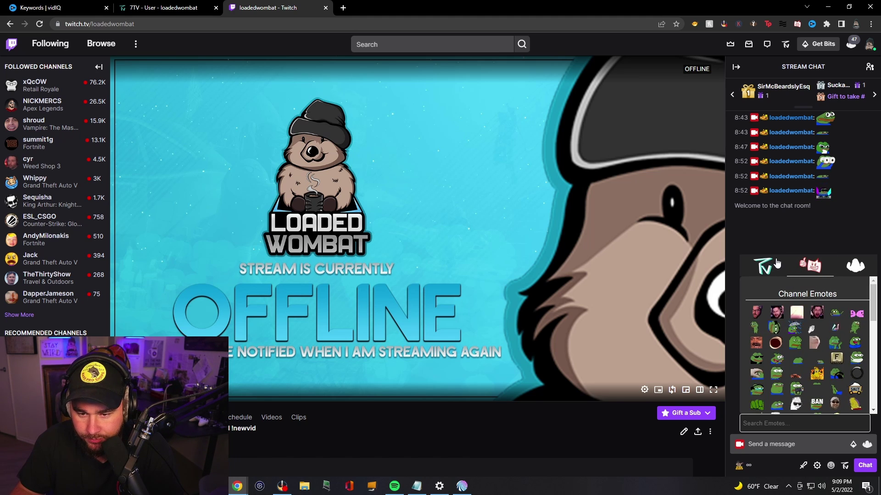
click(800, 257)
Compare Twitch's own emote picker, then reopen the 7TV picker listing the channel's emotes
click(831, 466)
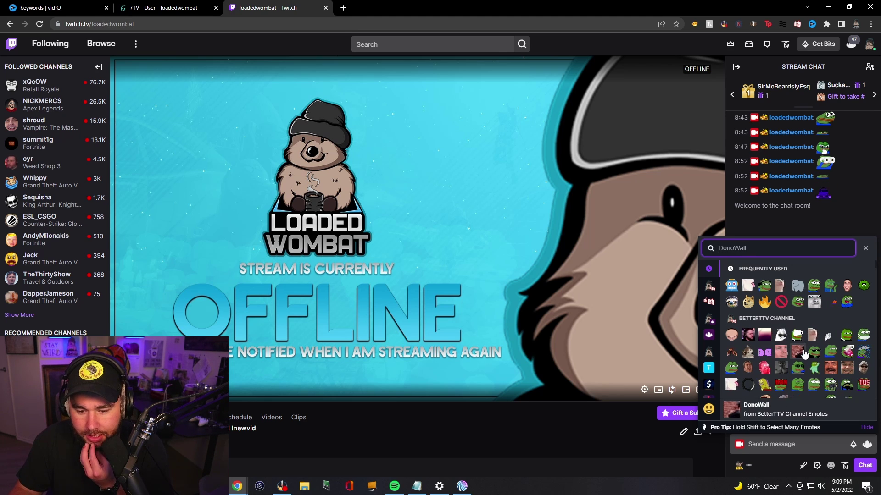
click(830, 466)
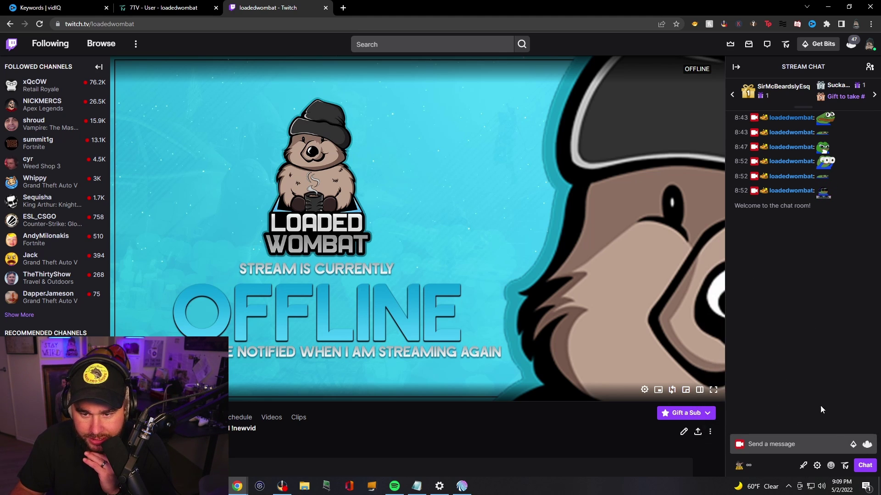
click(831, 466)
click(845, 465)
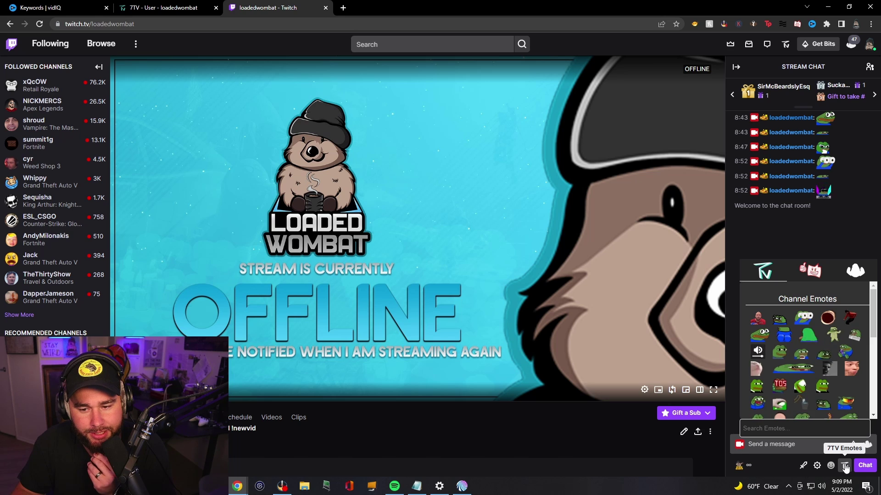